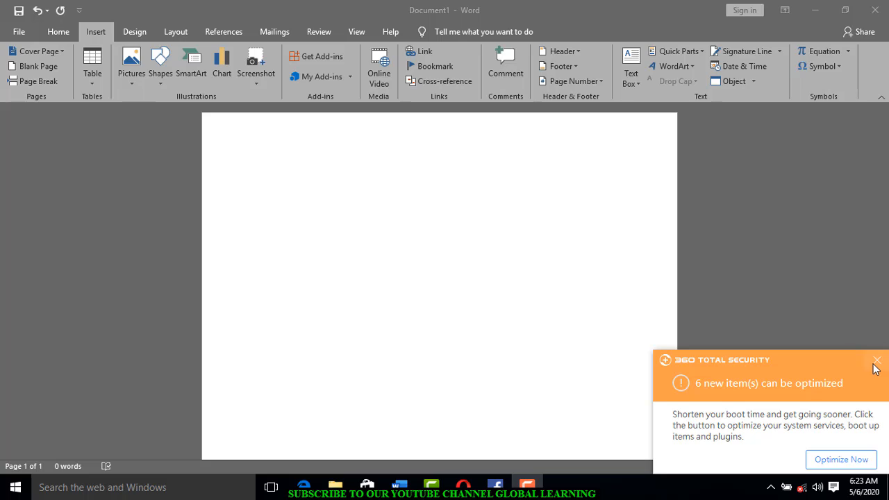
Dismiss the security notification and insert a table with four columns and four rows at the start of the blank page.
click(876, 360)
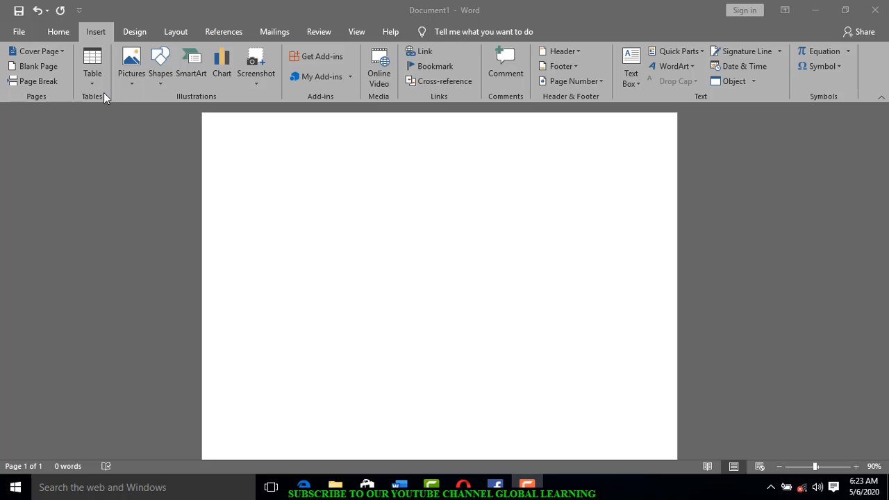
click(256, 175)
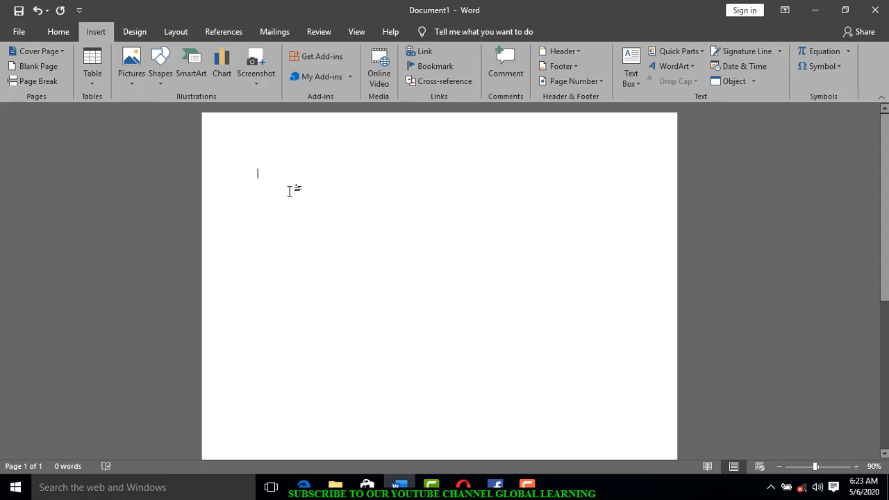
click(90, 77)
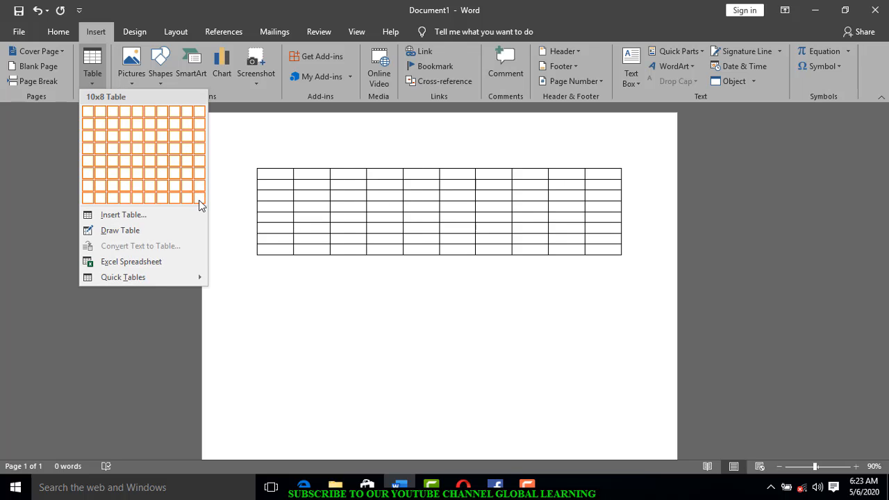
click(127, 153)
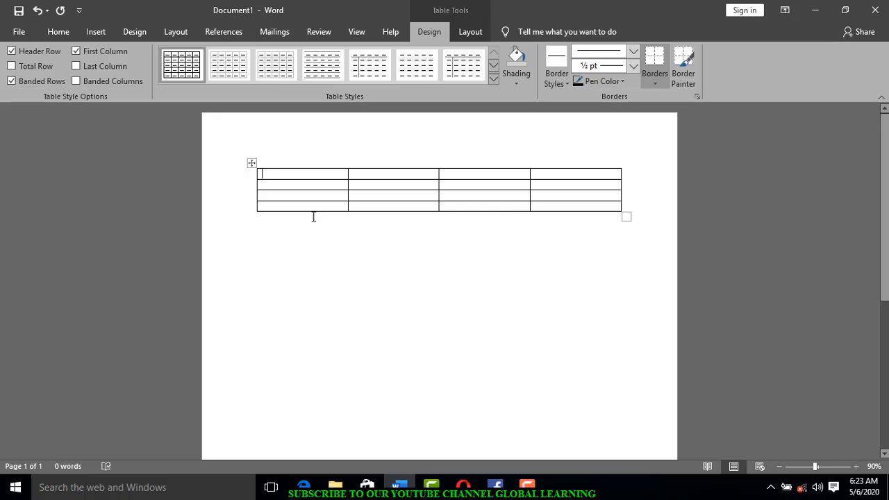
Insert a second table with 3 columns and 30 rows below the first one, entering its dimensions numerically.
double_click(325, 248)
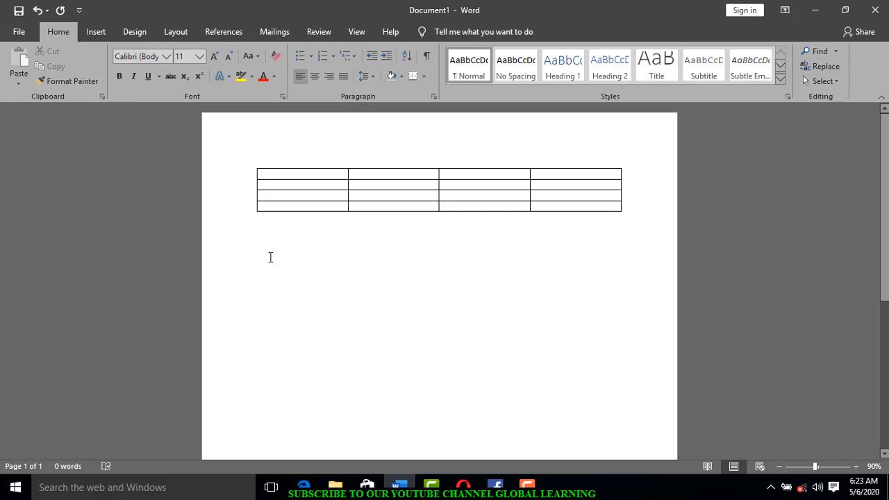
click(108, 36)
click(98, 70)
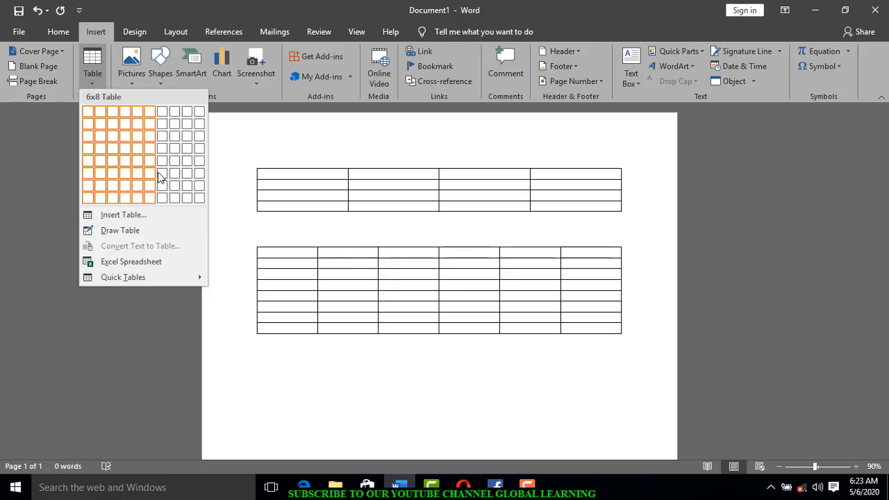
click(156, 215)
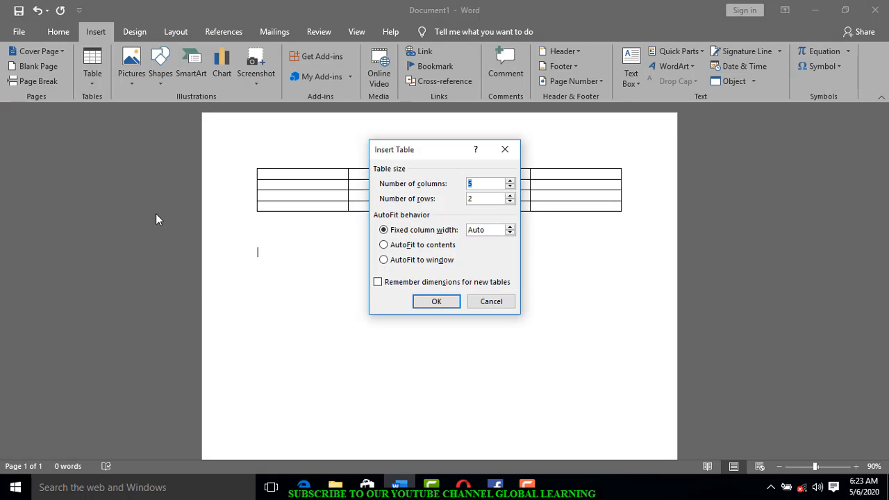
click(510, 186)
click(491, 197)
key(BackSpace)
text(30)
key(Return)
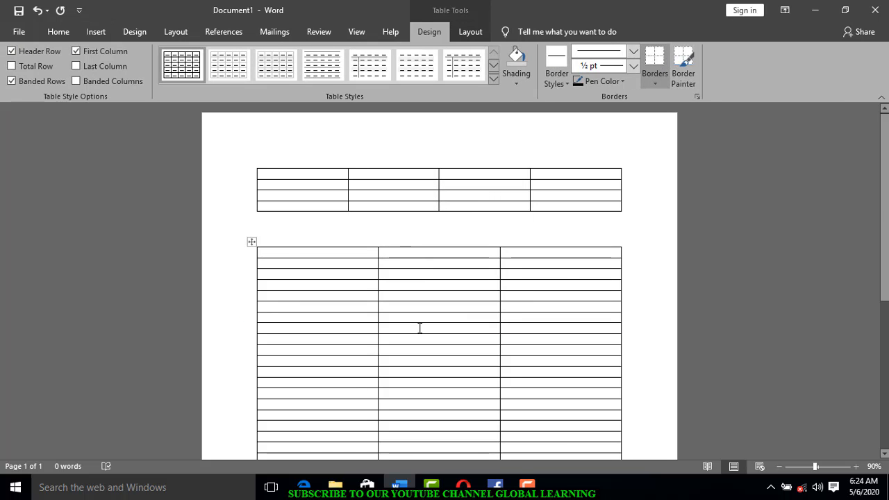
Delete both tables so the page is blank.
drag(887, 216, 888, 270)
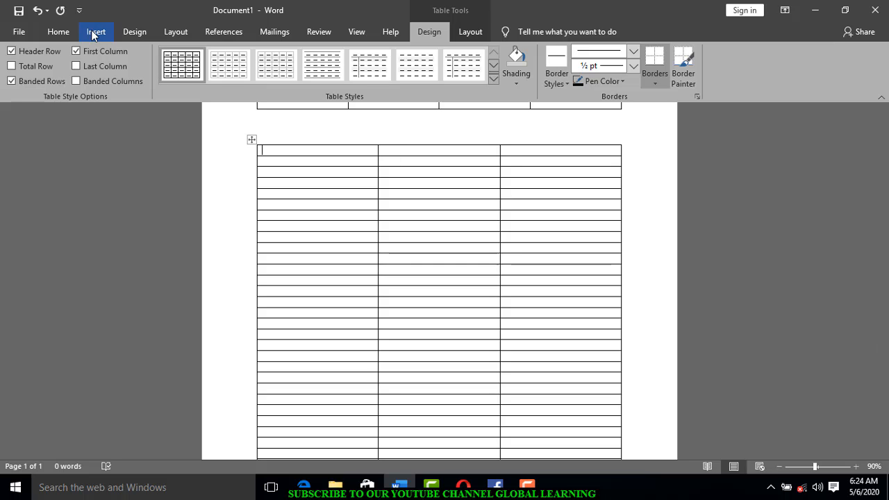
click(93, 35)
click(94, 76)
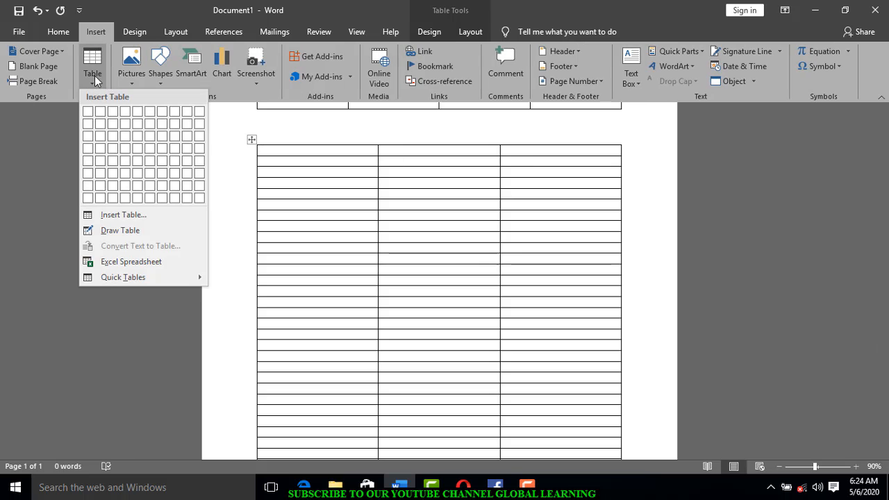
click(654, 167)
key(ctrl+a)
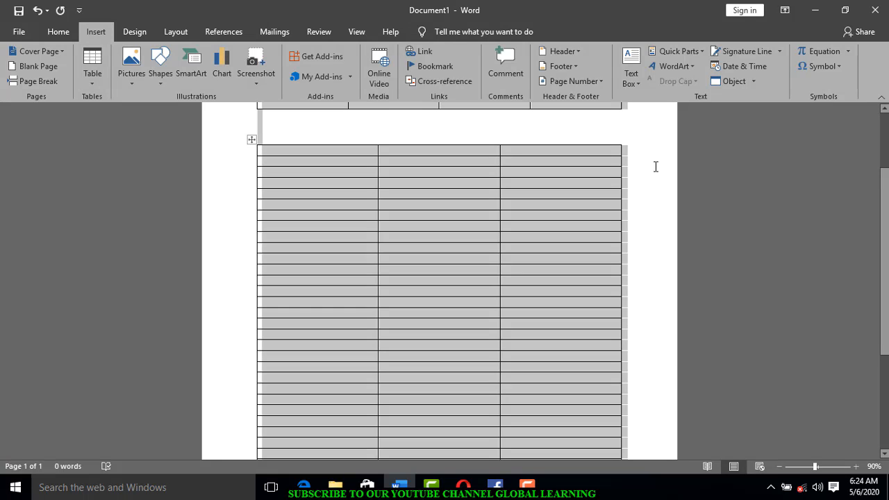
key(Delete)
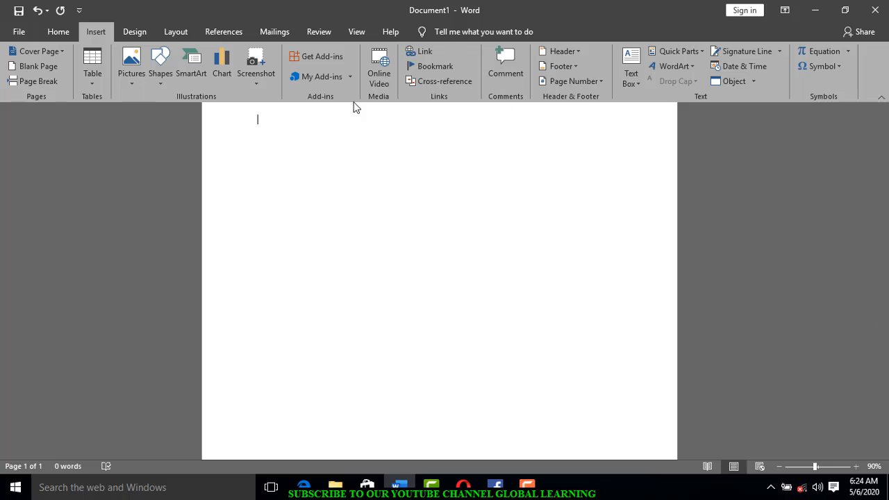
Draw a freehand table outline about 5.29 inches wide and 2.43 inches high near the beginning of the page.
click(88, 76)
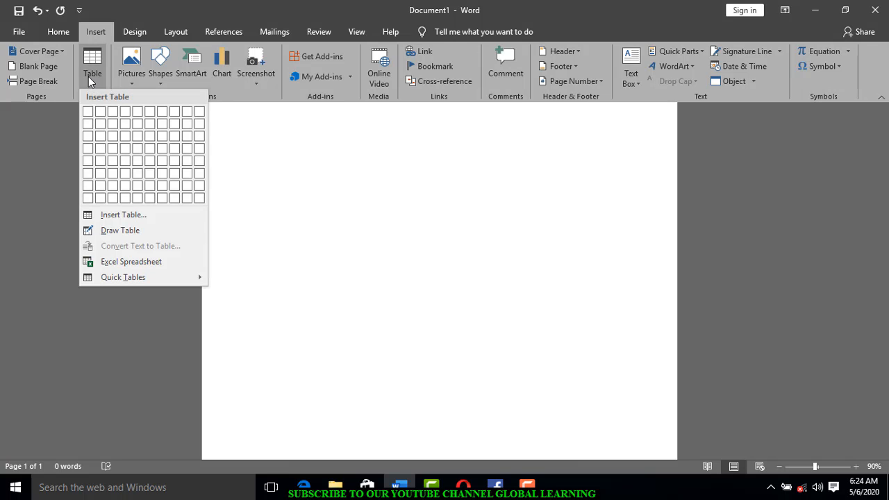
click(143, 232)
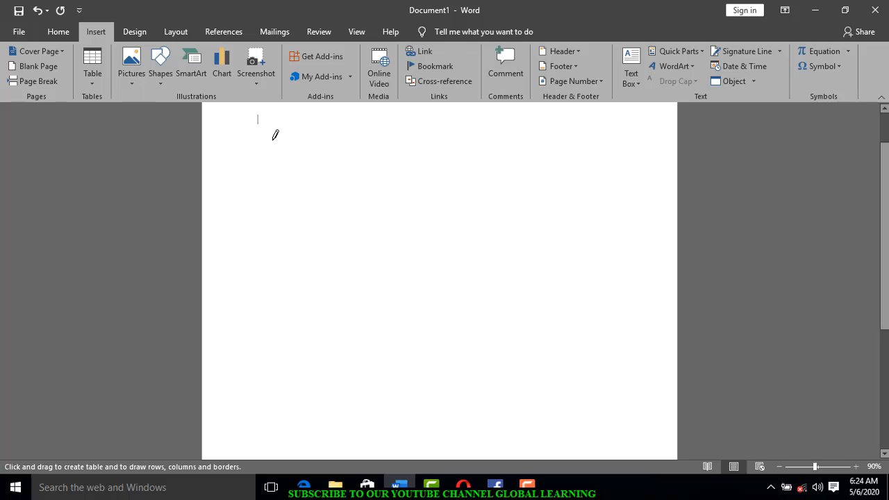
mouse_move(263, 128)
mouse_down()
mouse_move(406, 175)
mouse_move(501, 231)
mouse_move(532, 262)
mouse_move(563, 264)
mouse_up()
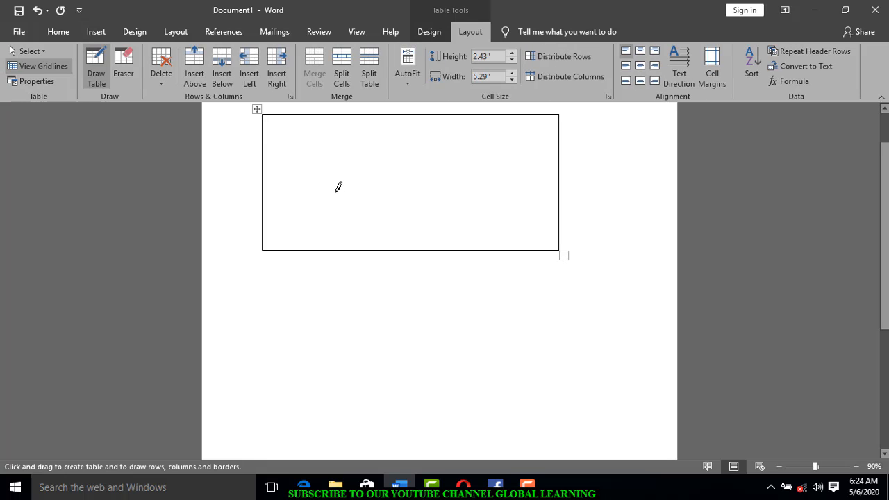
Draw dividing lines for a header row about 0.47 inches high and three columns, splitting the cells beneath the header further.
mouse_move(263, 139)
mouse_down()
mouse_move(420, 143)
mouse_move(508, 158)
mouse_move(552, 145)
mouse_up()
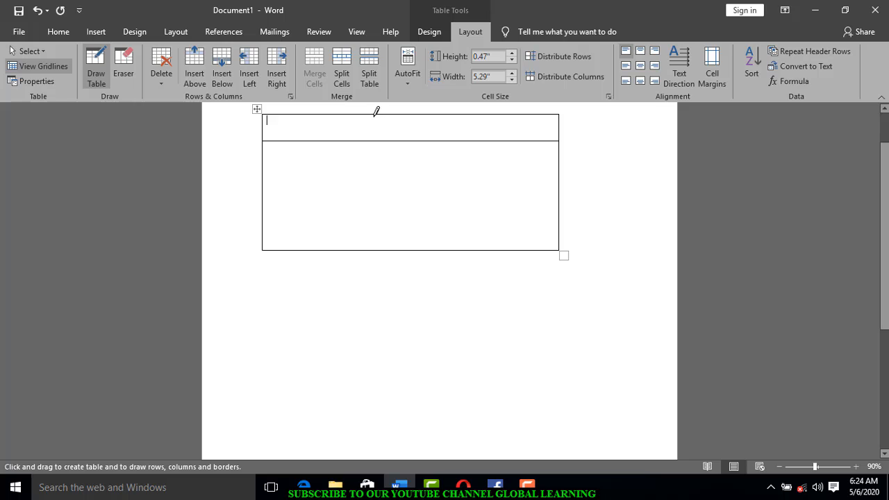
mouse_move(375, 114)
mouse_down()
mouse_move(391, 349)
mouse_move(370, 312)
mouse_up()
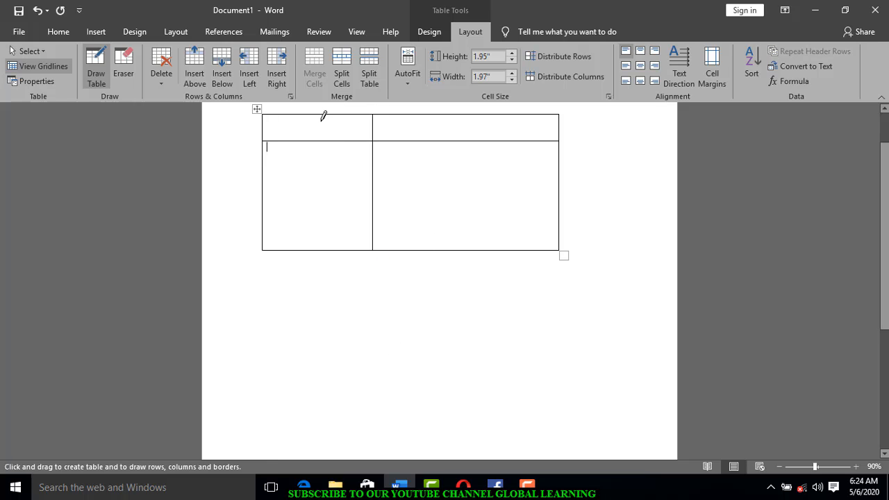
mouse_move(316, 113)
mouse_down()
mouse_move(331, 171)
mouse_move(306, 185)
mouse_up()
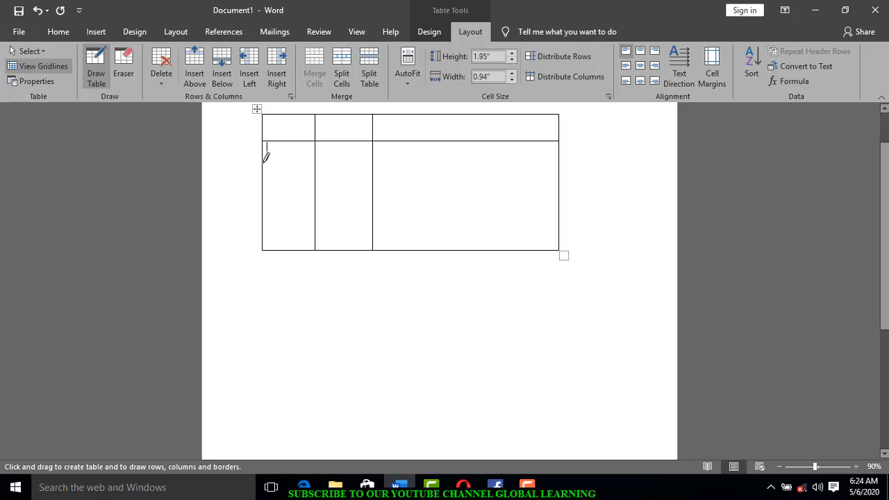
drag(303, 163, 338, 153)
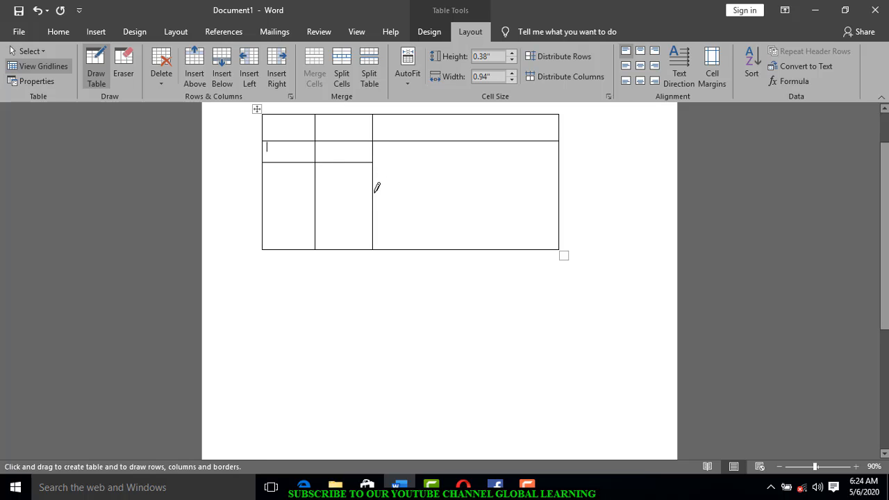
drag(377, 187, 475, 184)
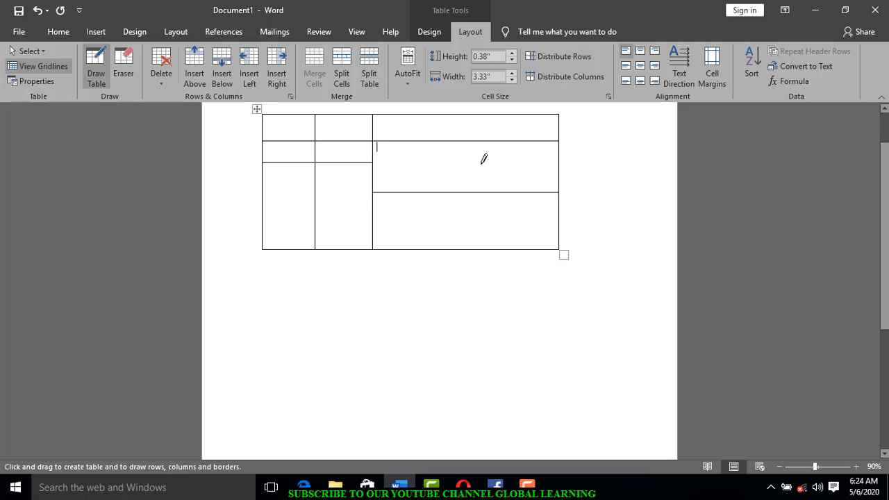
drag(464, 140, 475, 191)
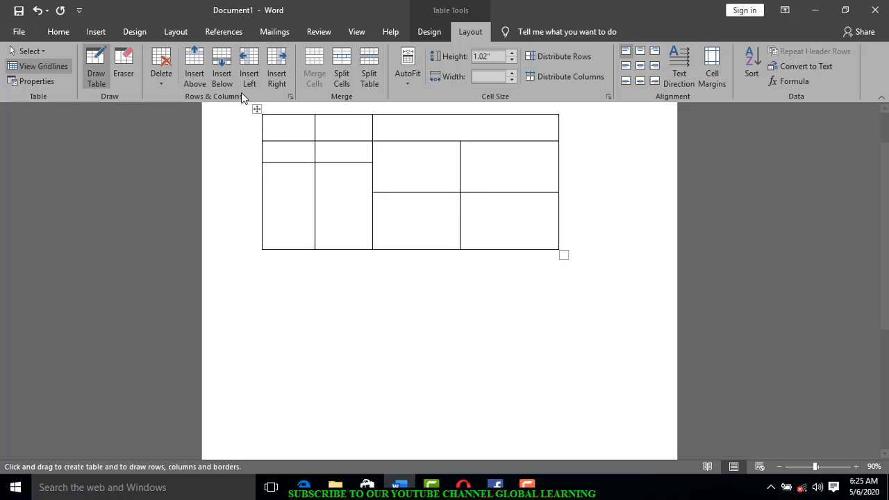
Delete the hand-drawn table from the page.
click(82, 33)
click(103, 79)
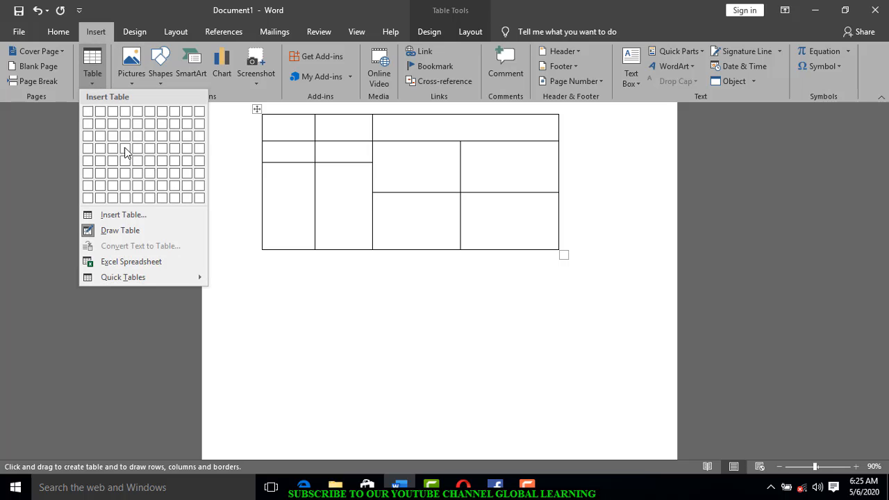
click(306, 303)
key(ctrl+a)
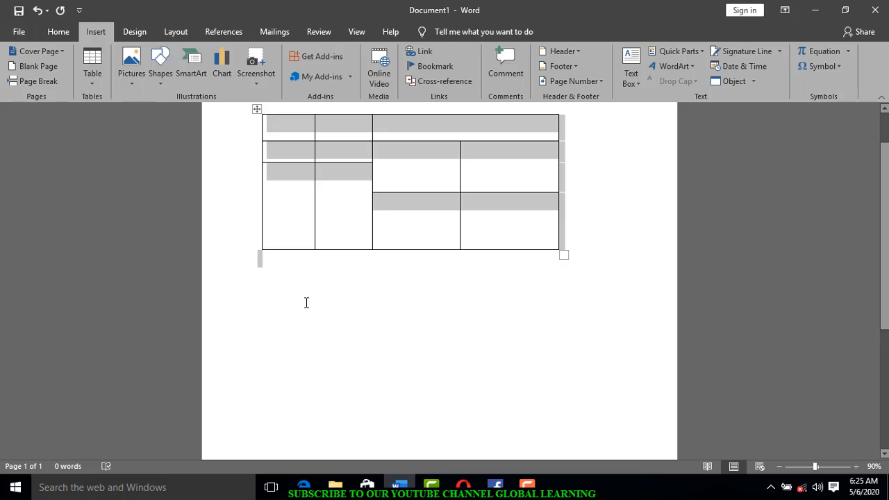
key(Delete)
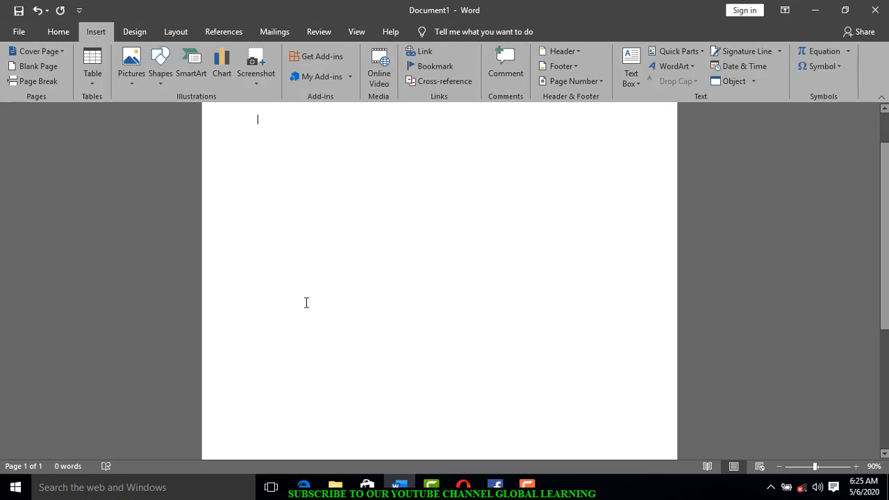
Enter four people's names in capitals on one line, separated by tabs.
text(ALI)
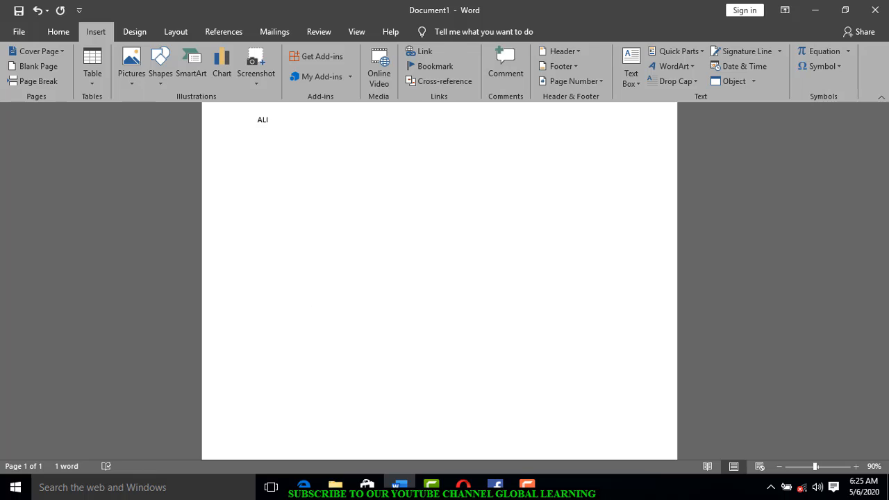
key(Tab)
text(FERC)
scroll(439, 281, down, 1)
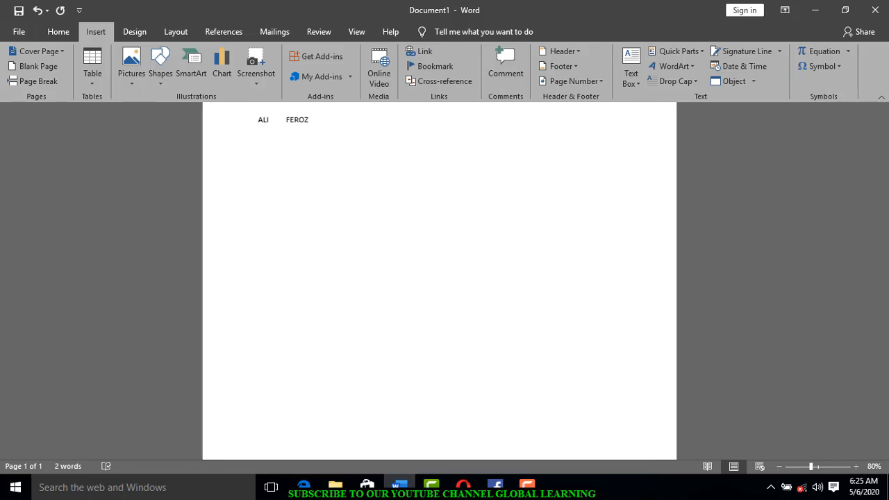
key(Tab)
text(ARS)
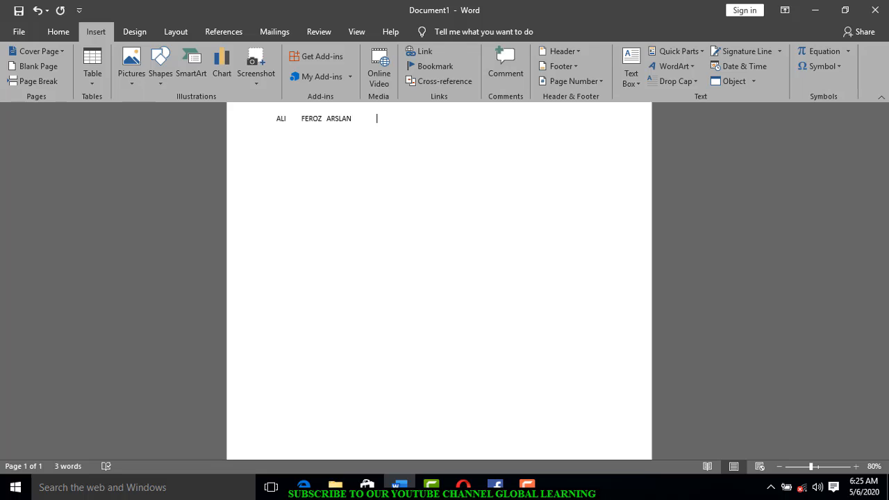
scroll(439, 280, up, 2)
key(Tab)
text(MAL)
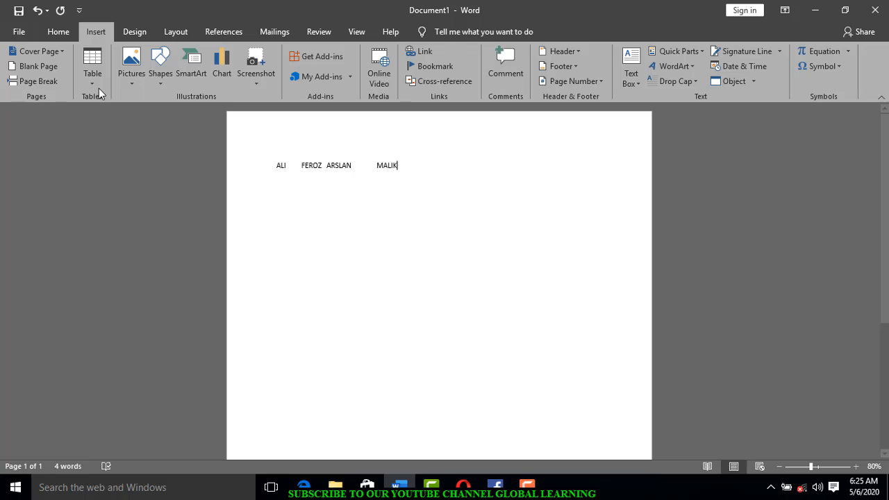
Convert the line of names into a four-column table with fixed column width, separating the text at tabs.
key(ctrl+a)
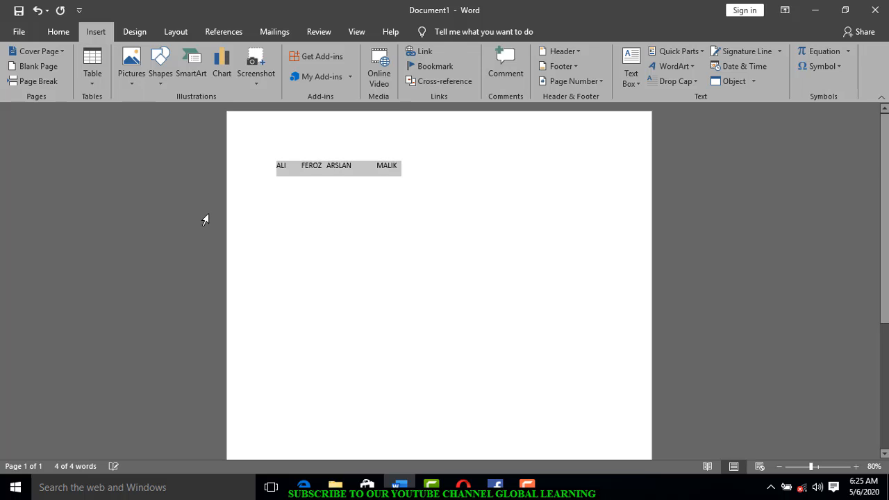
click(88, 70)
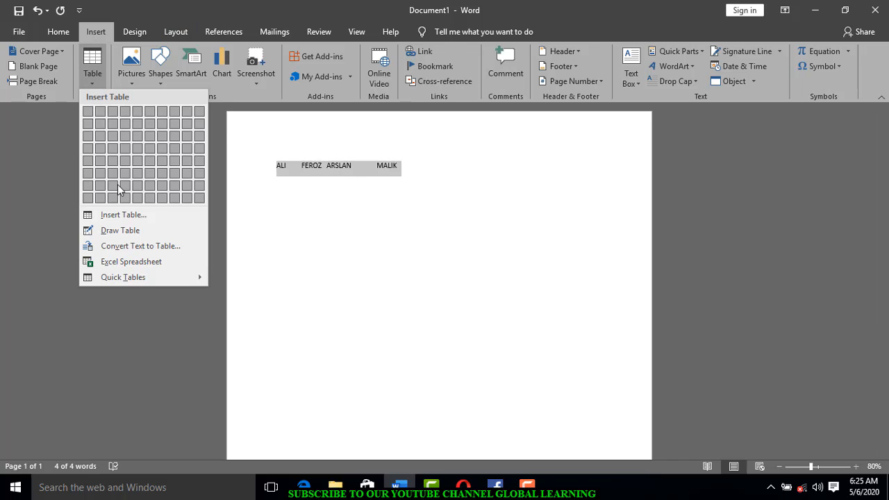
click(134, 249)
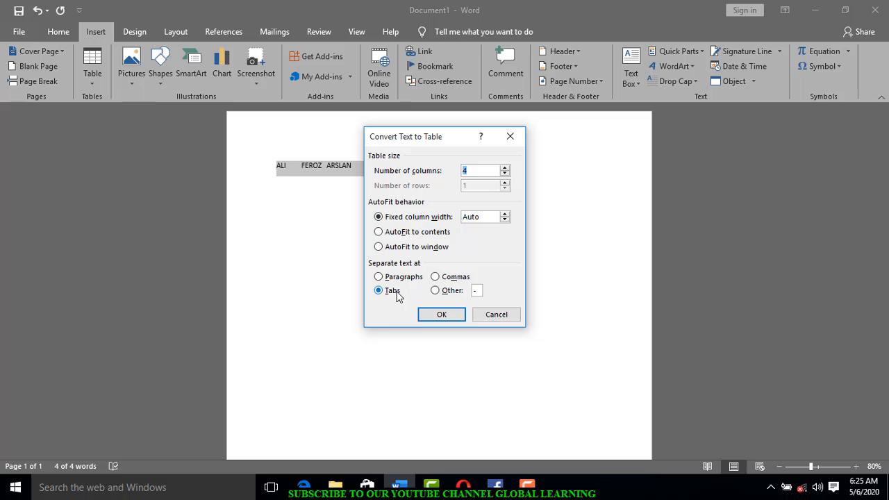
click(441, 314)
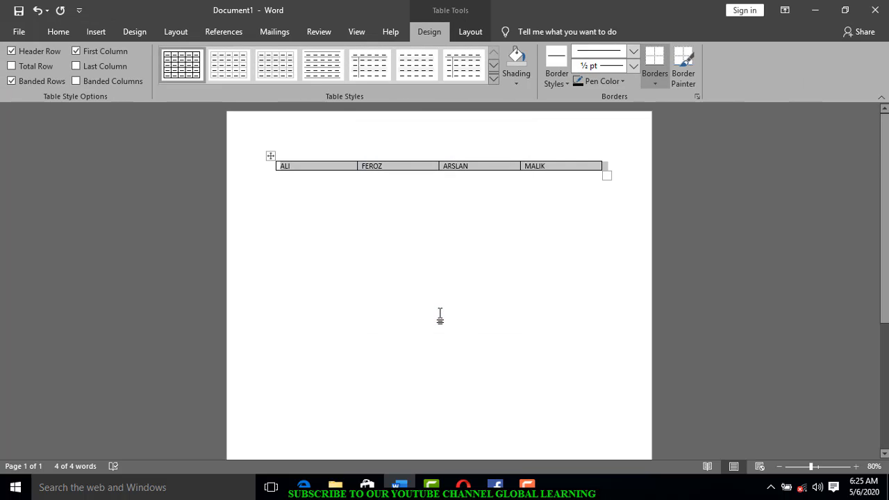
click(441, 315)
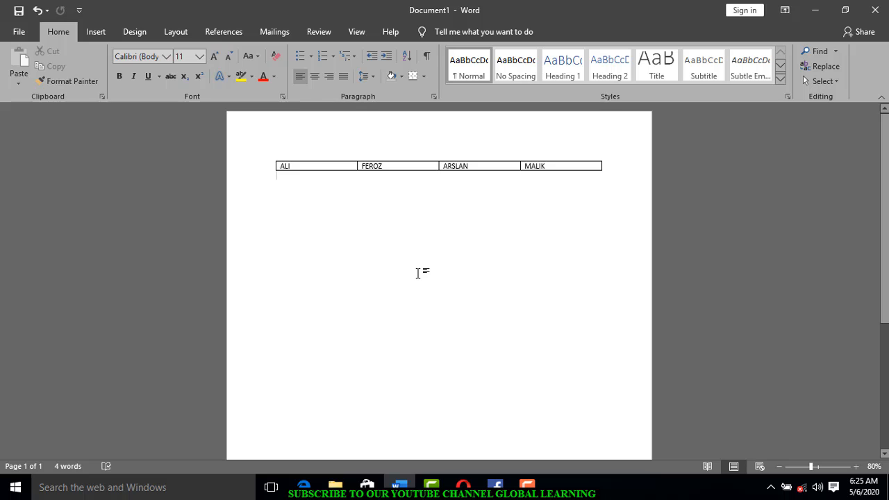
Delete the four-column table of names, leaving the page blank.
key(ctrl+a)
click(103, 33)
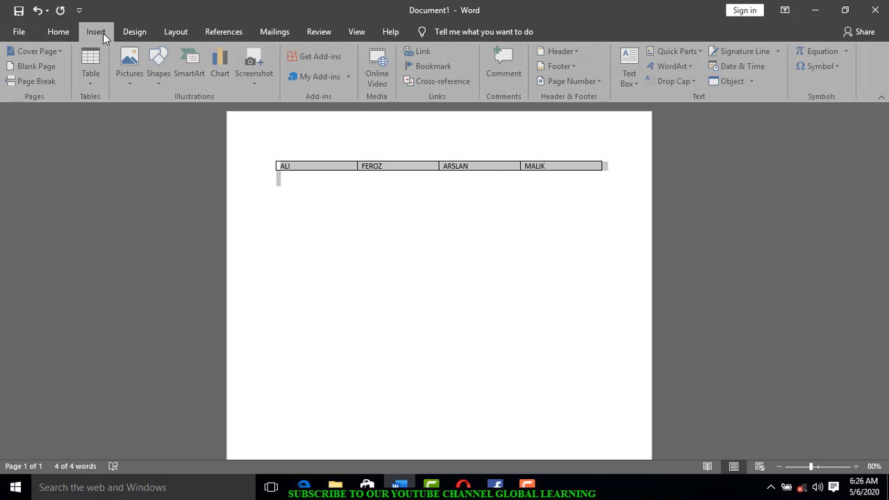
click(97, 74)
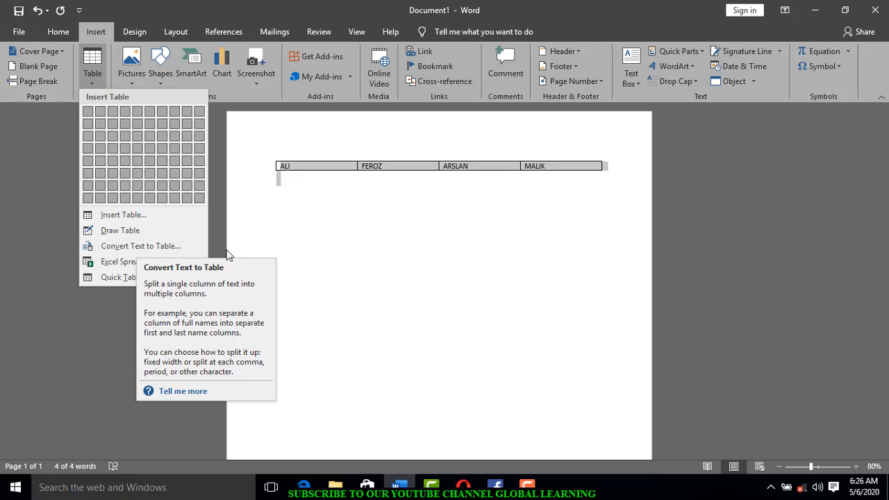
click(260, 257)
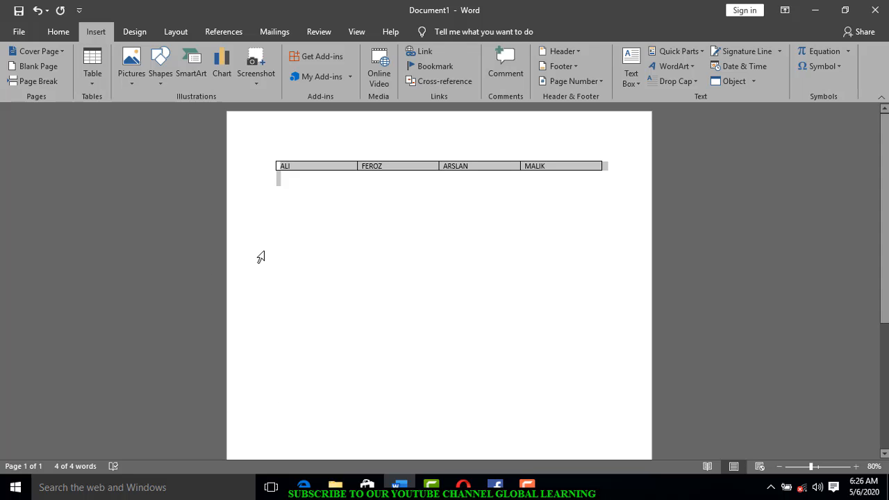
key(BackSpace)
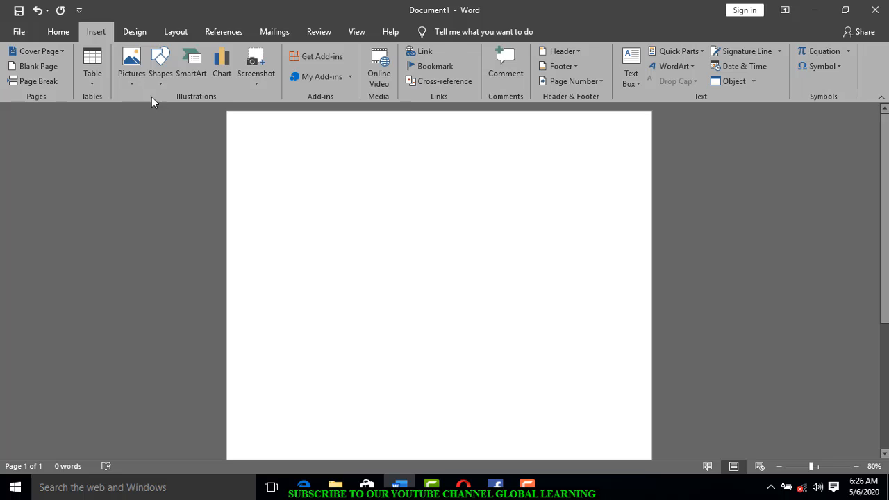
Insert an embedded Excel spreadsheet on the blank page.
click(88, 71)
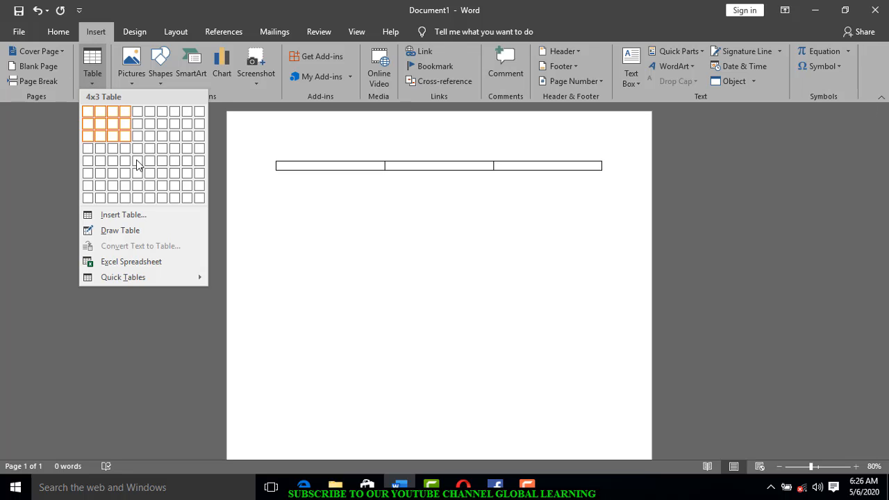
click(154, 262)
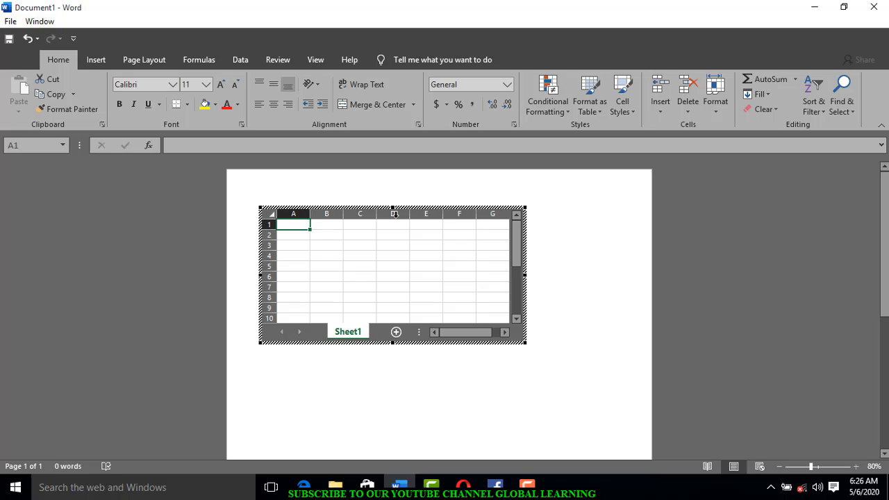
click(333, 245)
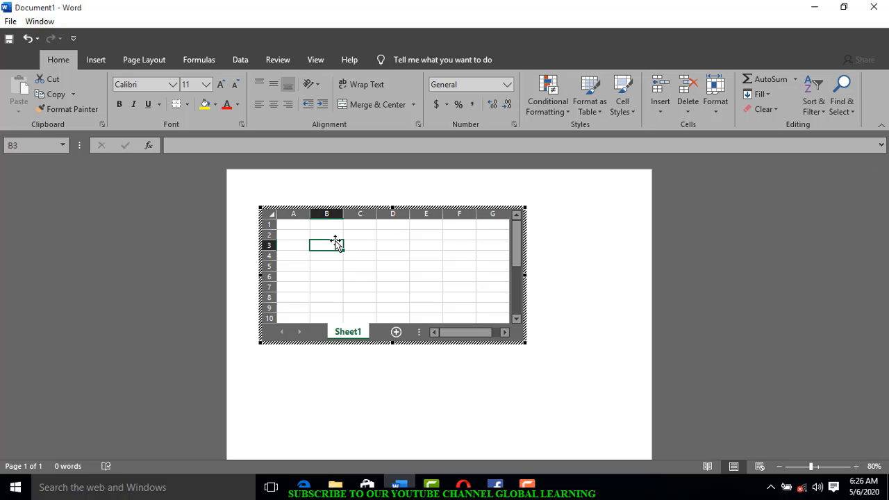
Enter the values 45, 45, 54, 3 and 4 in cells B2 through B6 of the embedded spreadsheet.
click(335, 236)
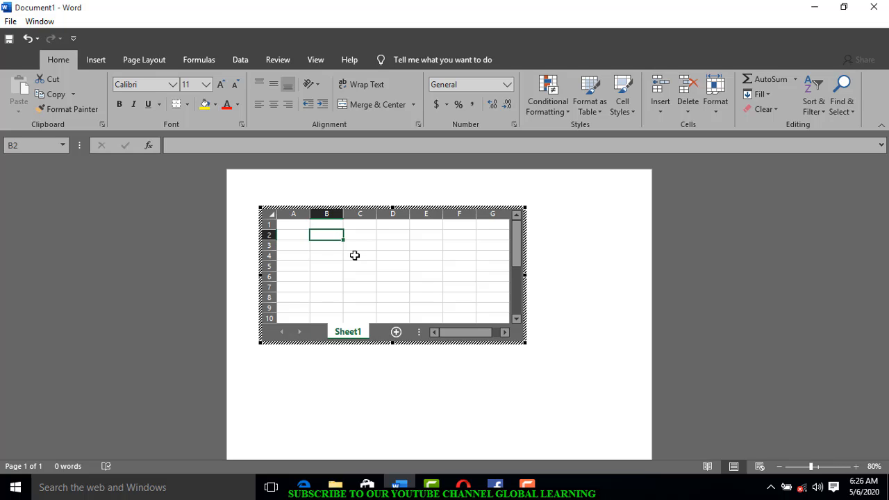
text(45)
key(Return)
text(45)
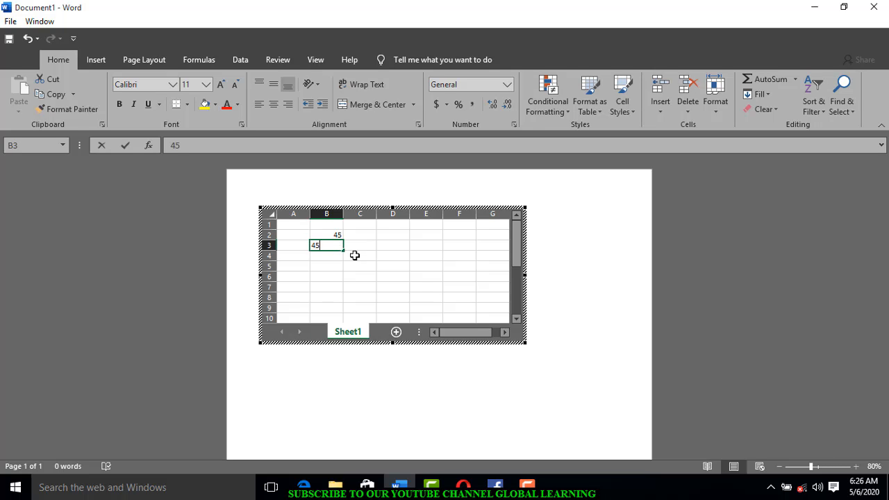
key(Return)
text(54)
key(Return)
text(3)
key(Return)
text(4)
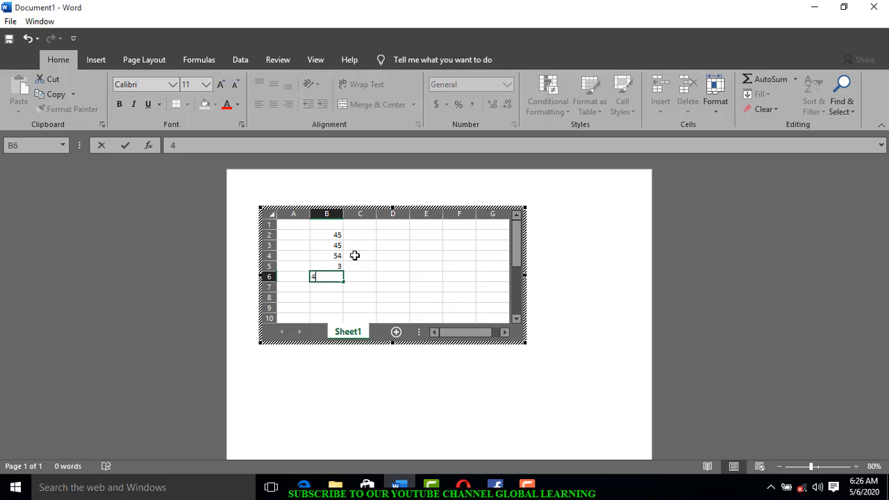
key(Return)
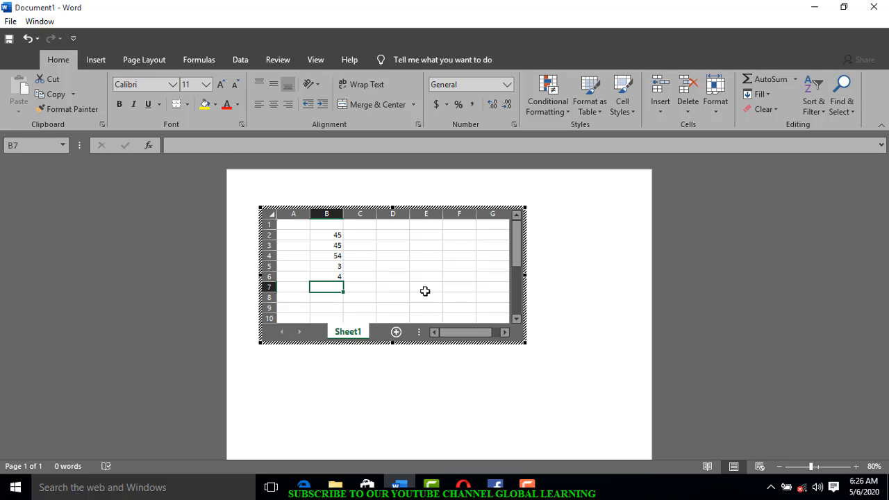
Sum B2:B6 in cell B7 and return from the spreadsheet to the document.
key(alt+equal)
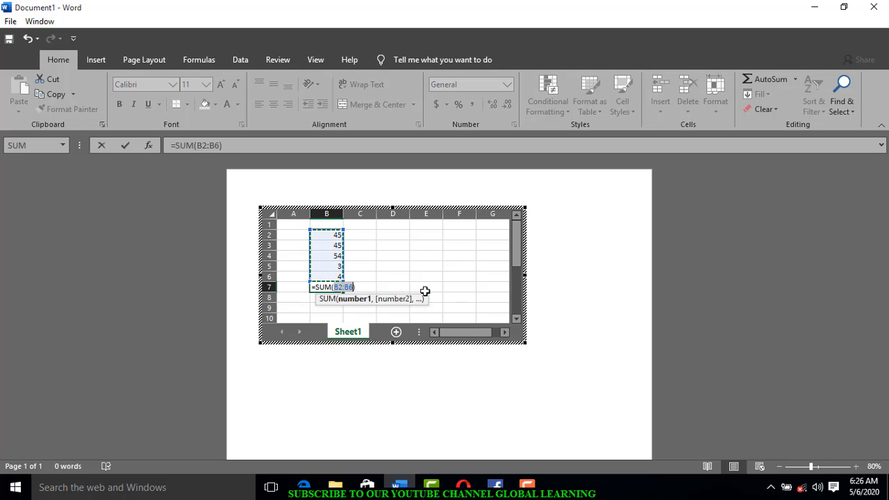
key(Return)
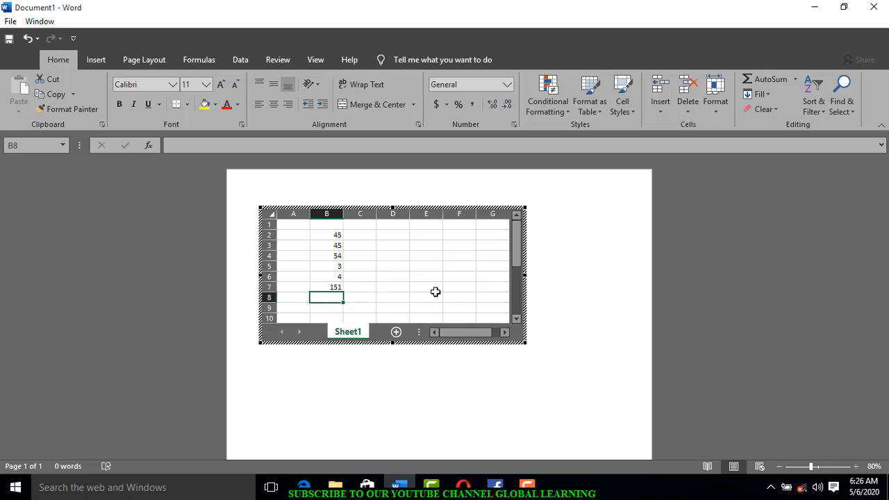
click(564, 311)
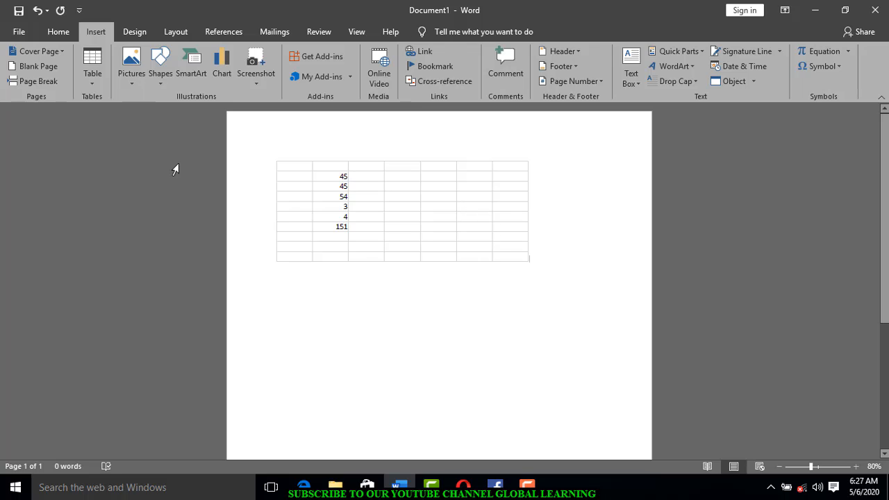
Delete the embedded spreadsheet from the page.
key(ctrl+a)
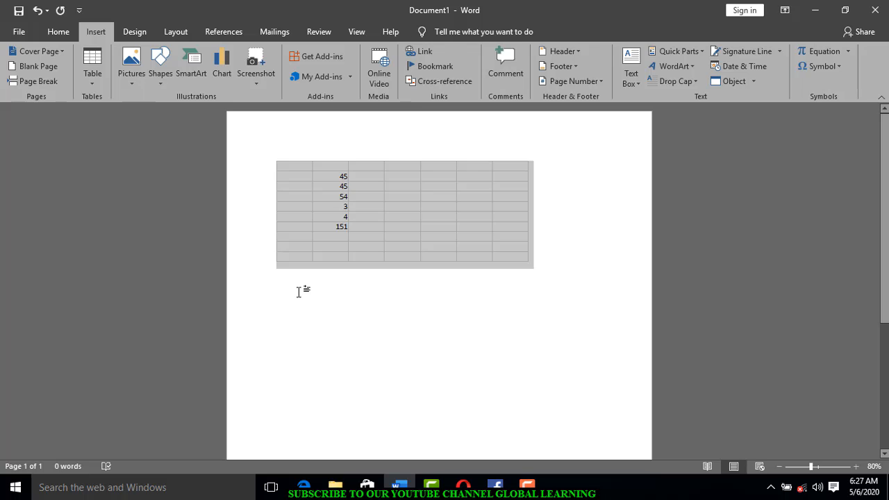
key(Delete)
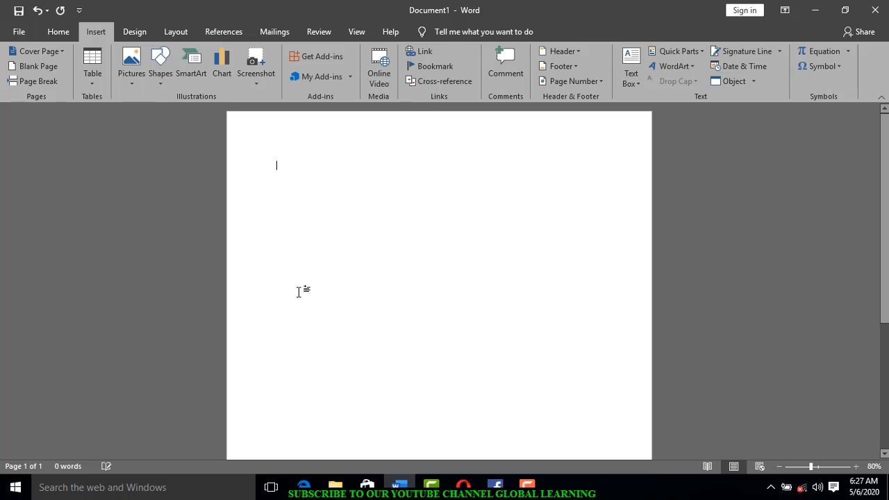
Insert the built-in Tabular List quick table on the blank page.
click(92, 83)
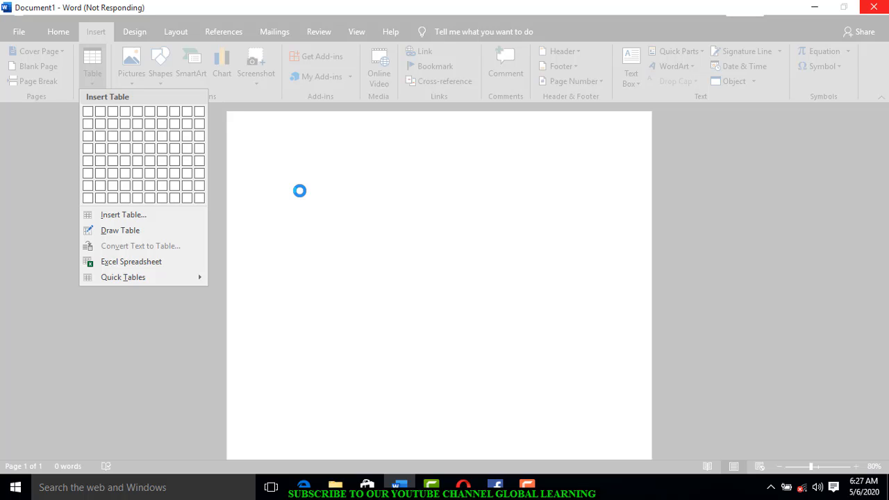
click(525, 484)
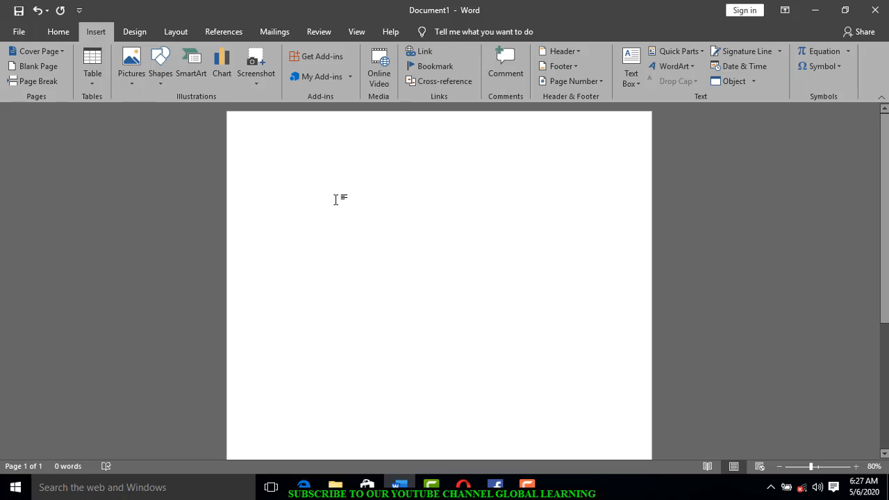
click(98, 83)
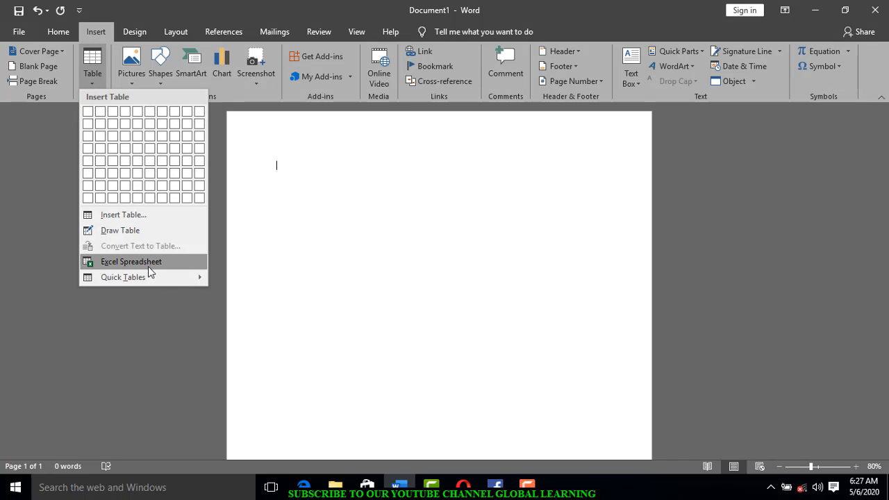
mouse_move(156, 276)
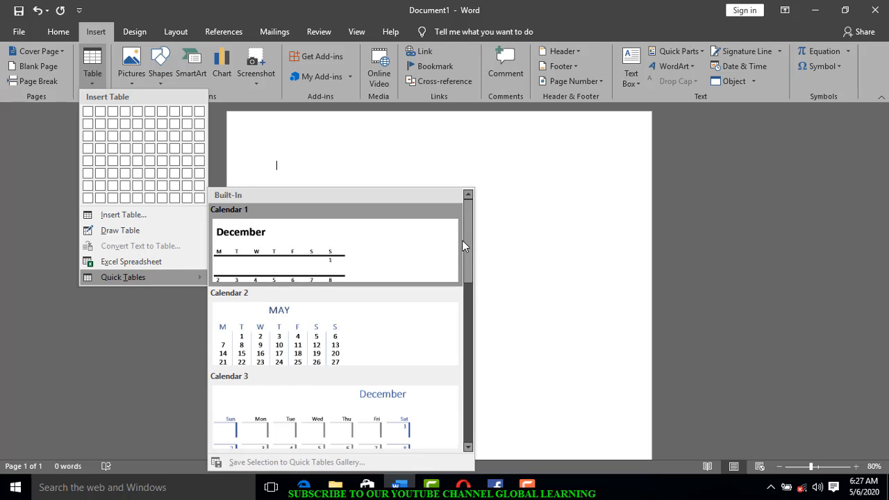
drag(469, 239, 480, 398)
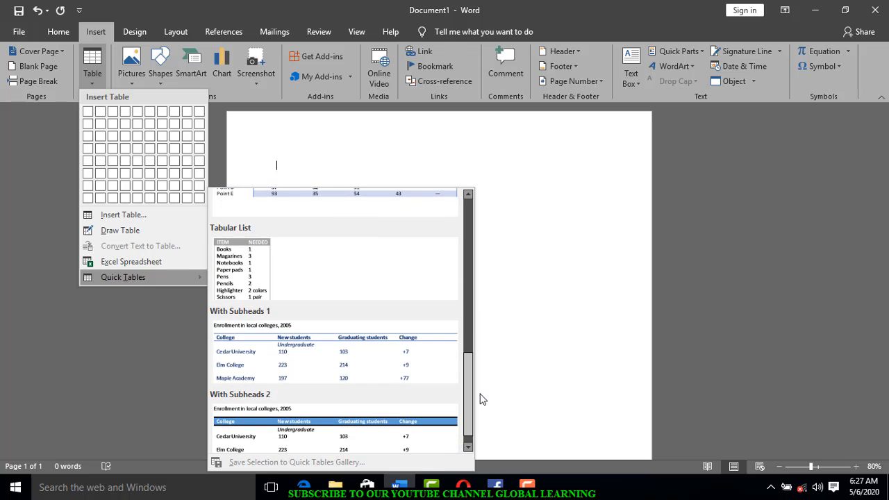
click(248, 286)
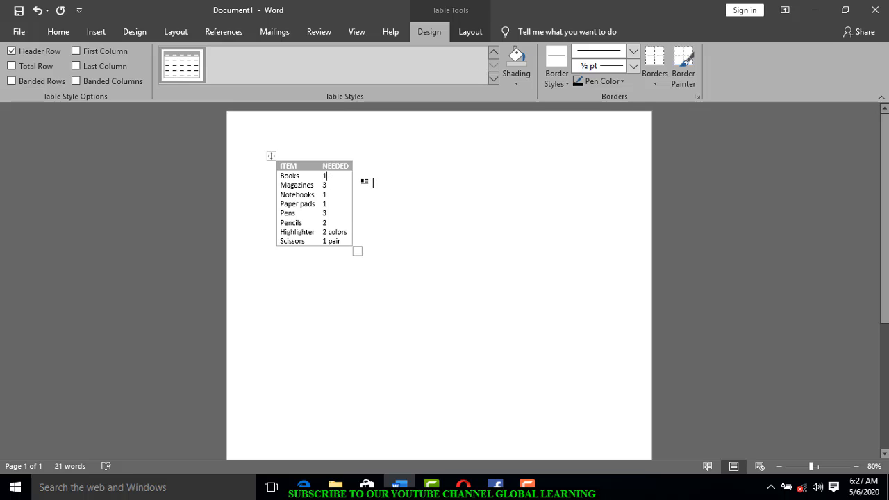
Set the needed quantities to 10 for Books and 36 for Magazines, and clear the contents of the Notebooks row.
text(0)
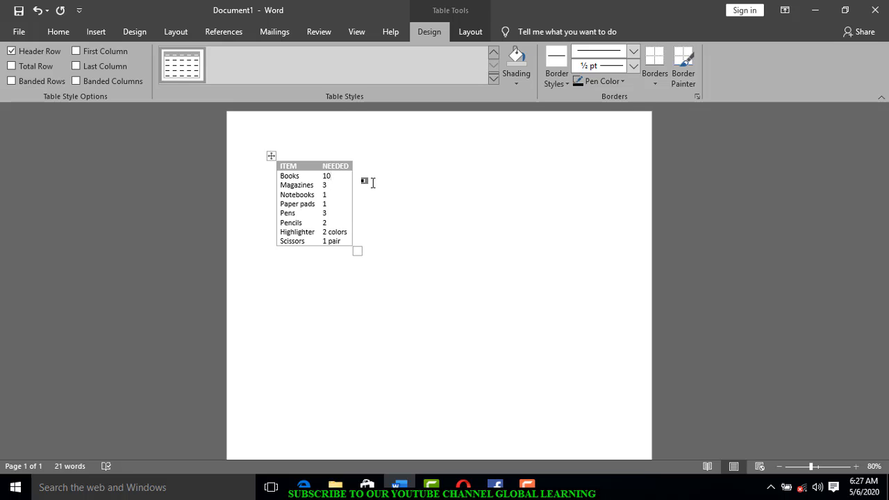
text(6)
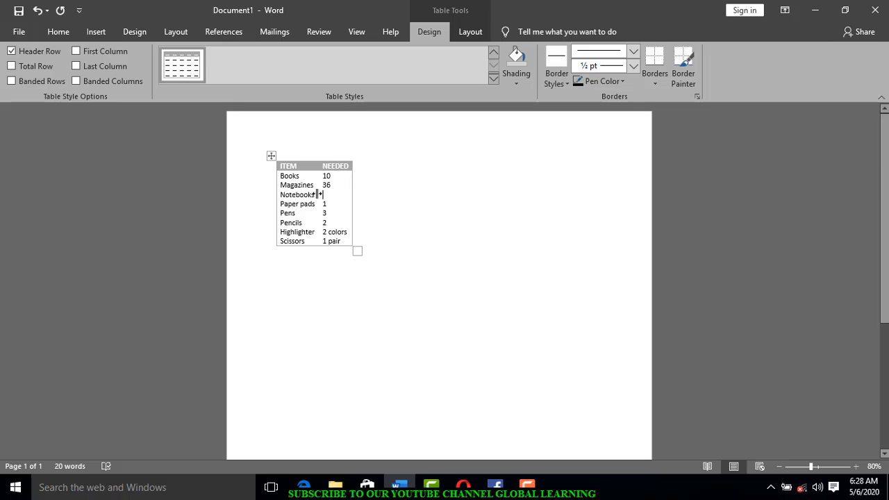
key(BackSpace)
key(BackSpace)
key(BackSpace)
key(BackSpace)
key(BackSpace)
key(BackSpace)
key(BackSpace)
key(BackSpace)
key(BackSpace)
click(406, 266)
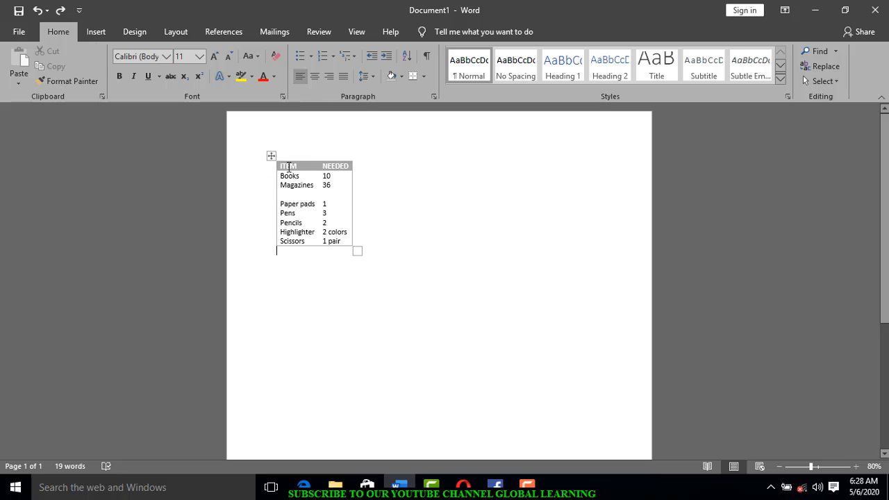
Save the whole edited item table to the Quick Tables gallery as a new building block with the default settings.
click(270, 156)
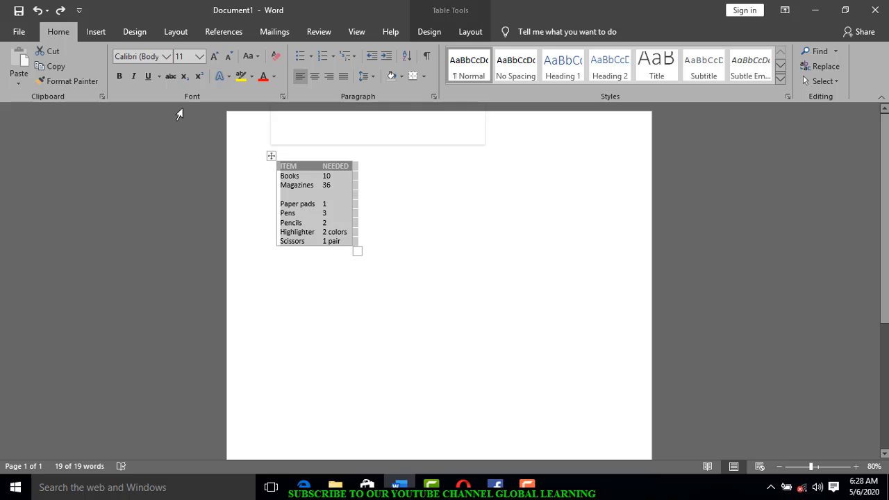
click(95, 35)
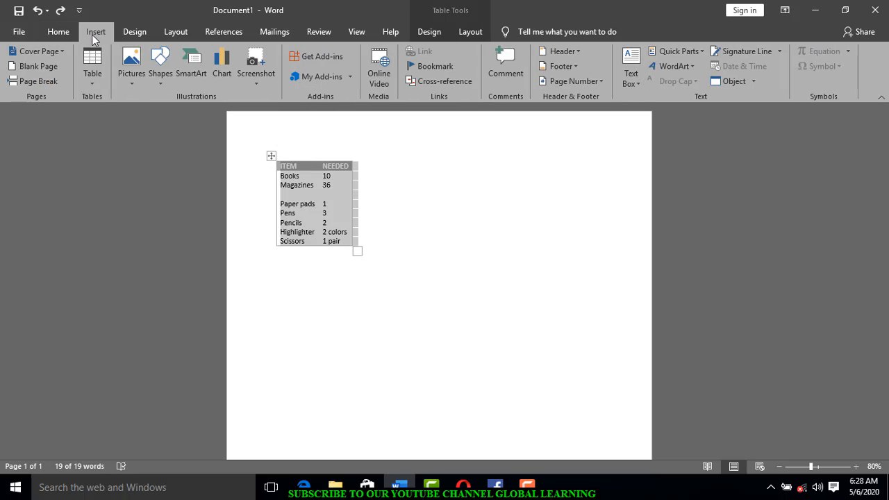
click(101, 76)
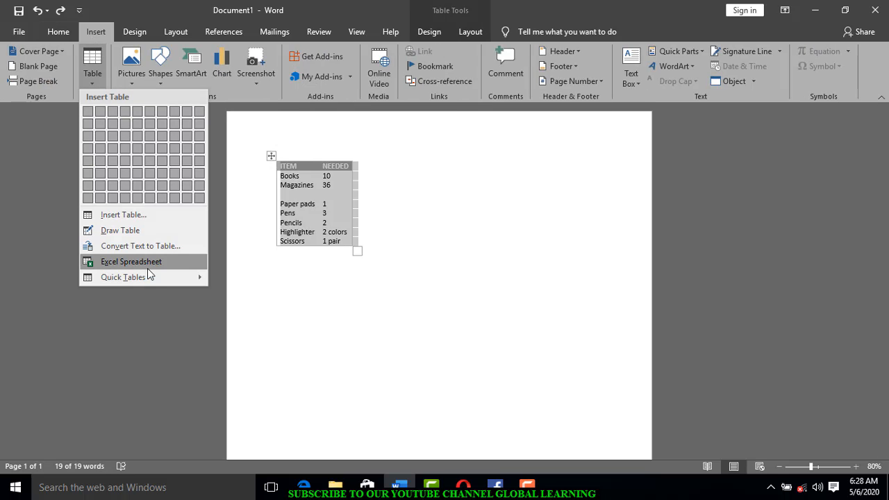
mouse_move(156, 277)
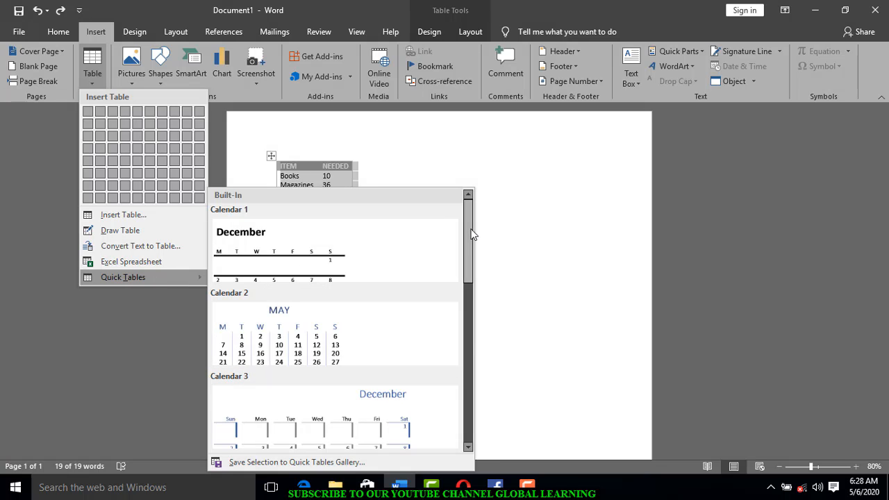
drag(472, 234, 480, 392)
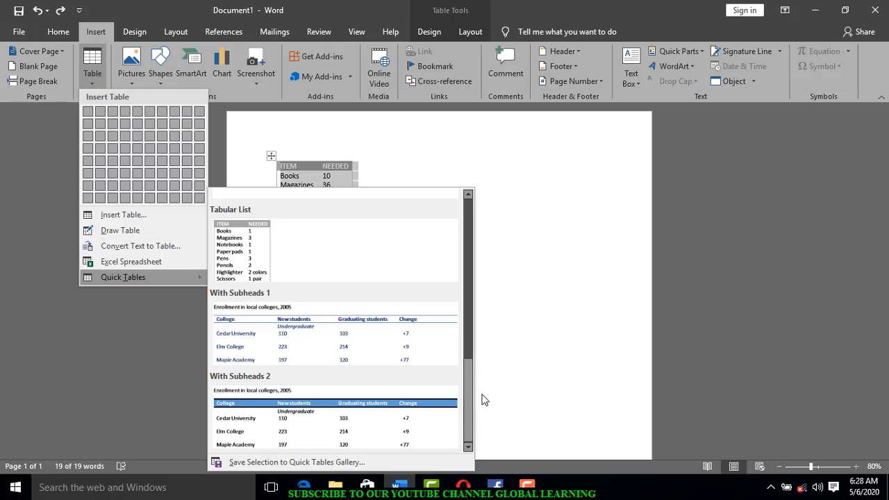
click(326, 463)
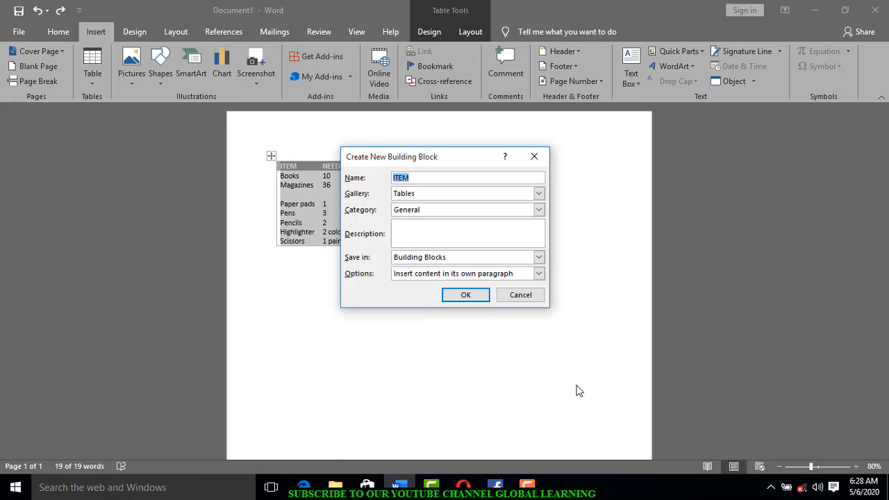
click(476, 297)
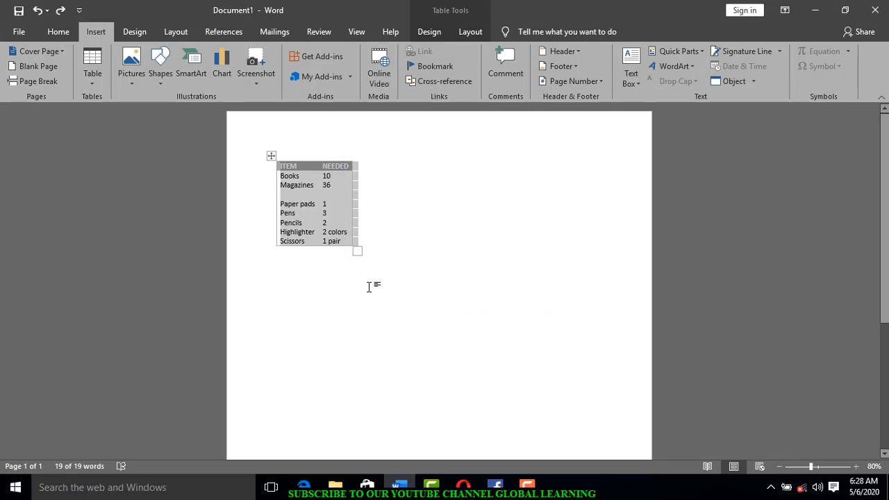
Insert the saved ITEM quick table from the General category a couple of blank lines beneath the existing table.
click(368, 287)
key(Return)
key(Return)
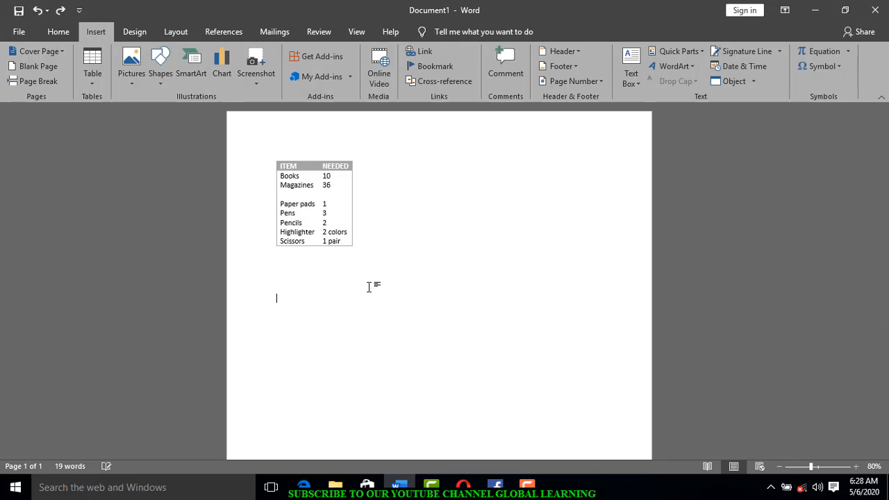
click(88, 79)
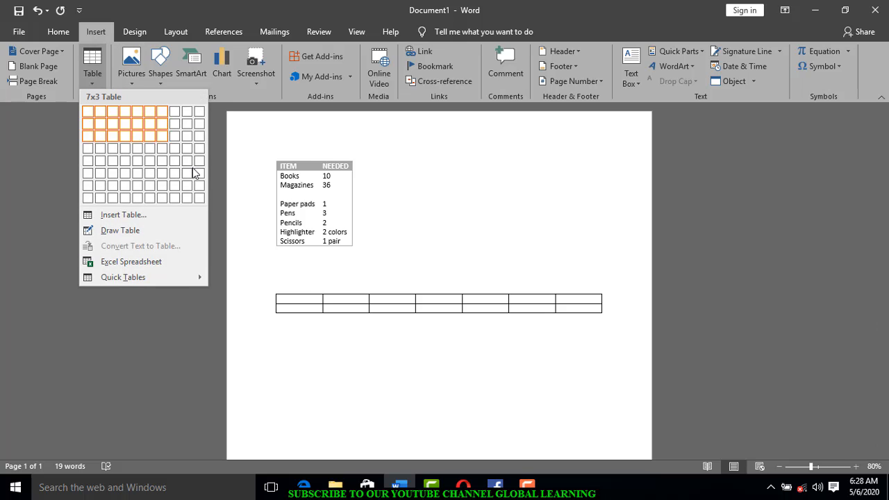
mouse_move(203, 275)
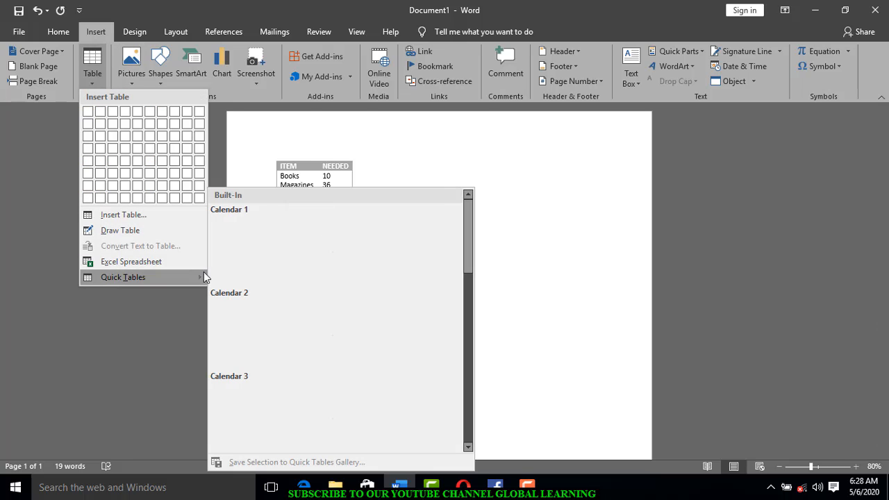
scroll(363, 271, down, 8)
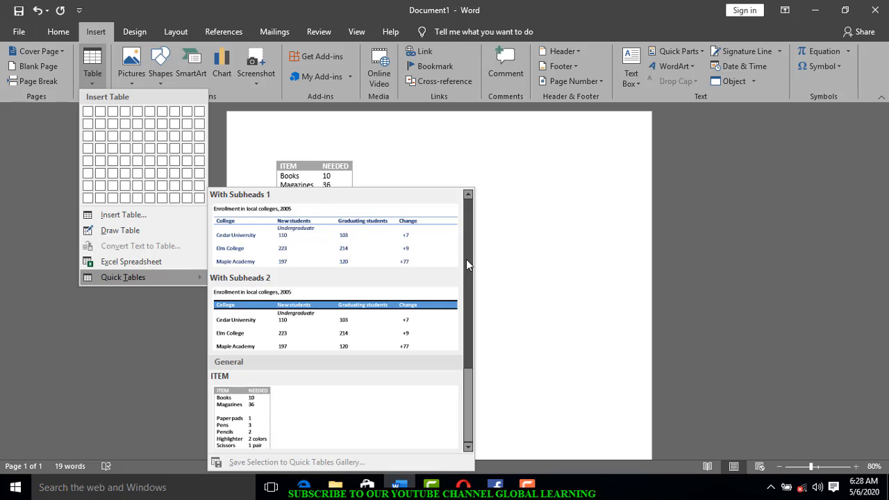
click(466, 259)
scroll(467, 330, down, 3)
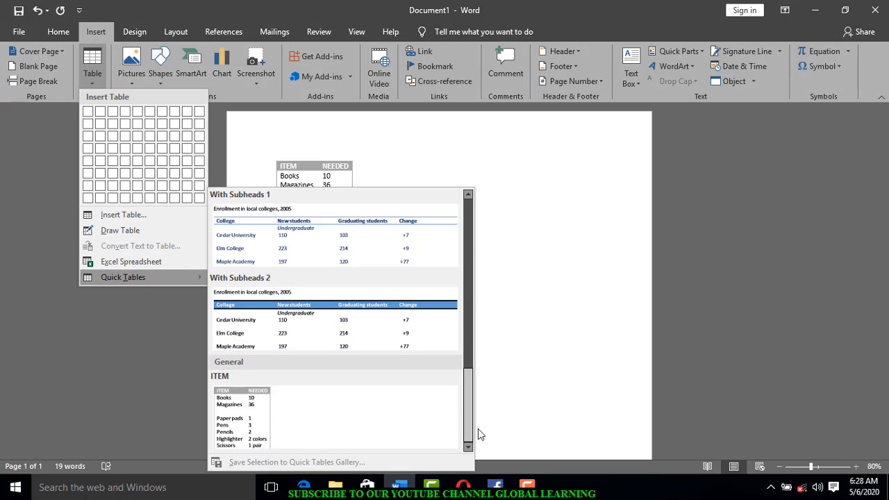
click(292, 438)
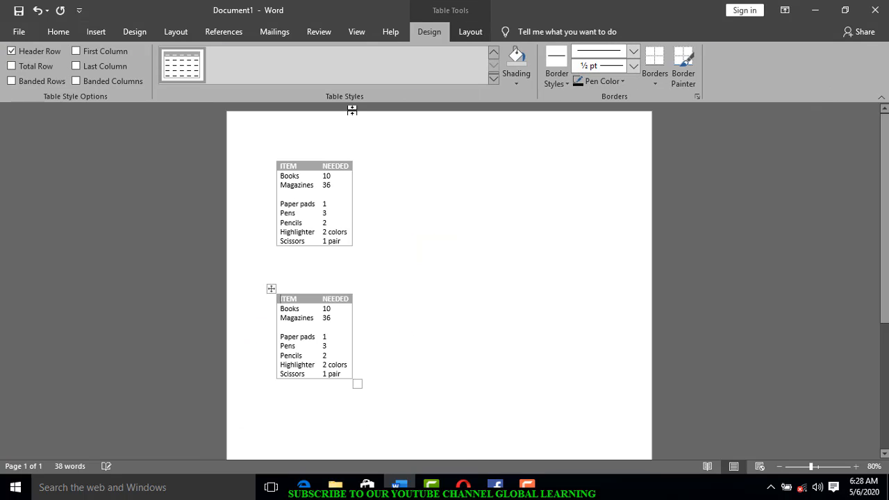